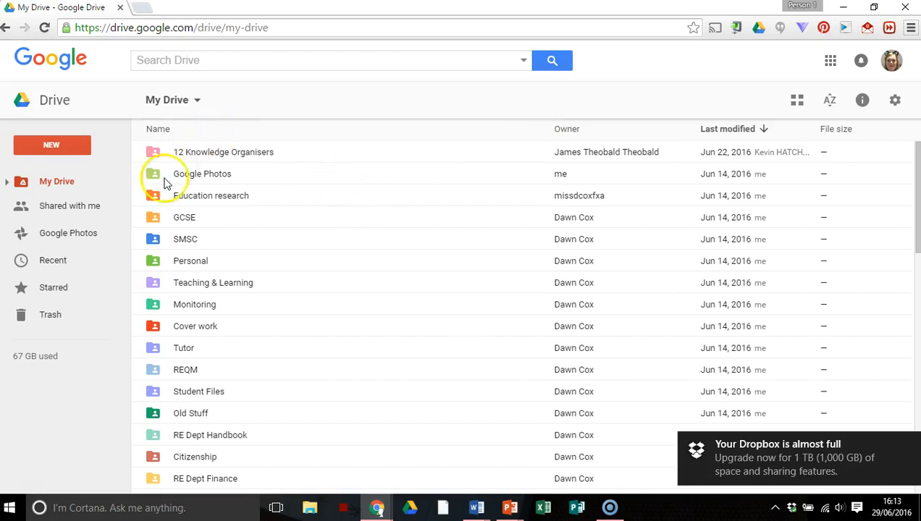
- Sort My Drive by name and open the SOW folder inside AQA GCSE Religious Studies- Christianity and Islam
left_click(165, 133)
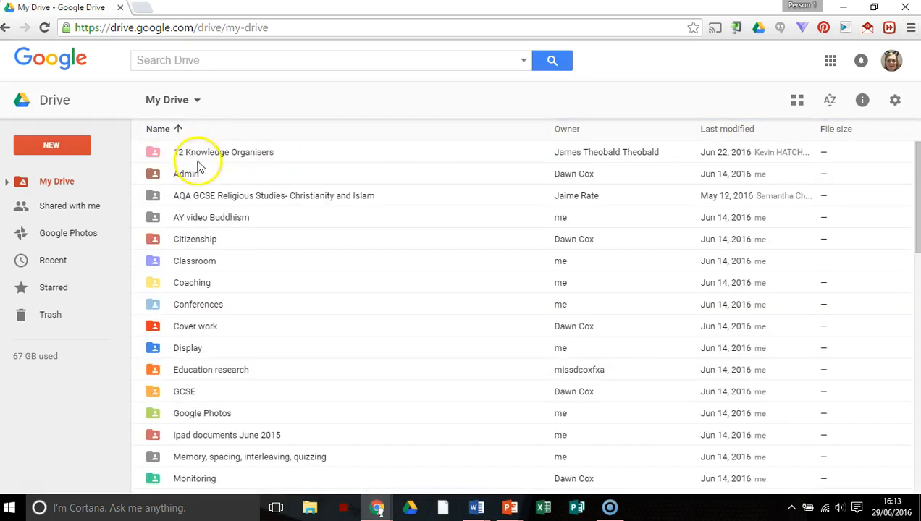
left_click(224, 197)
double_click(224, 197)
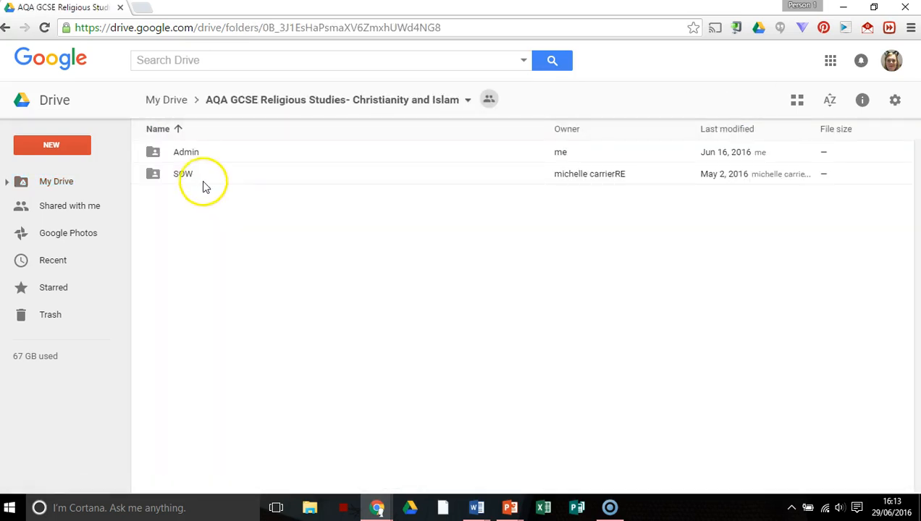
double_click(197, 178)
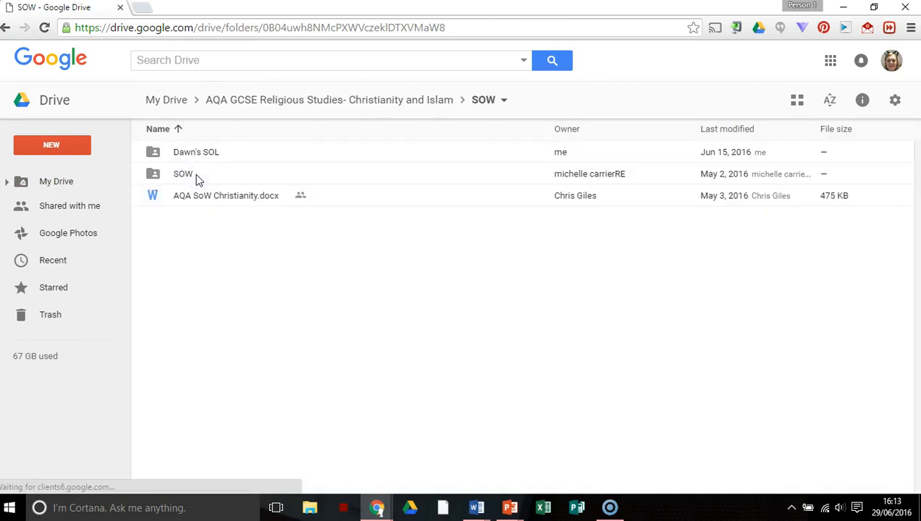
- Create a new Google Form in the shared SOW folder, accepting the folder's sharing permissions
left_click(60, 146)
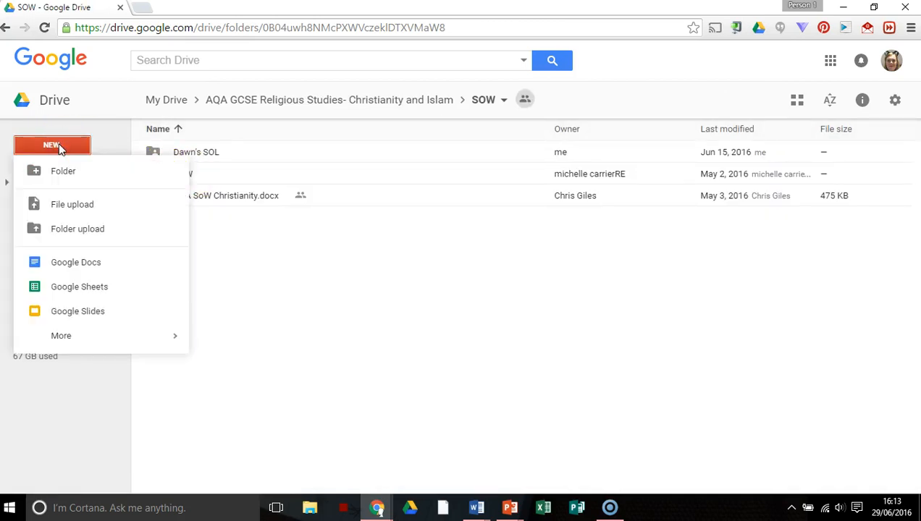
mouse_move(95, 338)
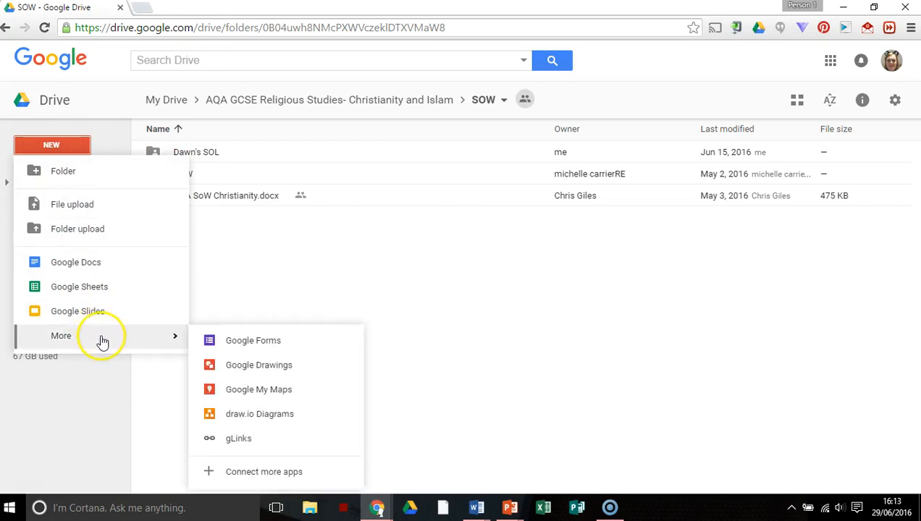
left_click(219, 345)
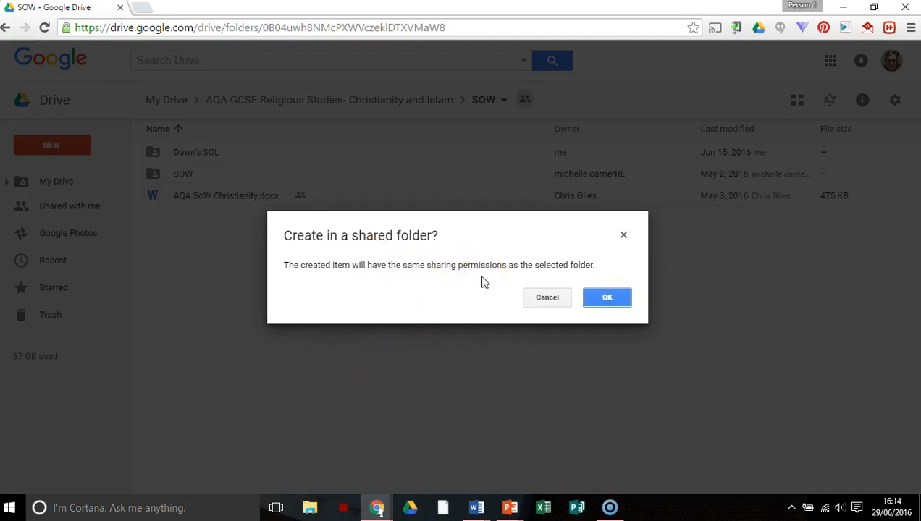
left_click(608, 297)
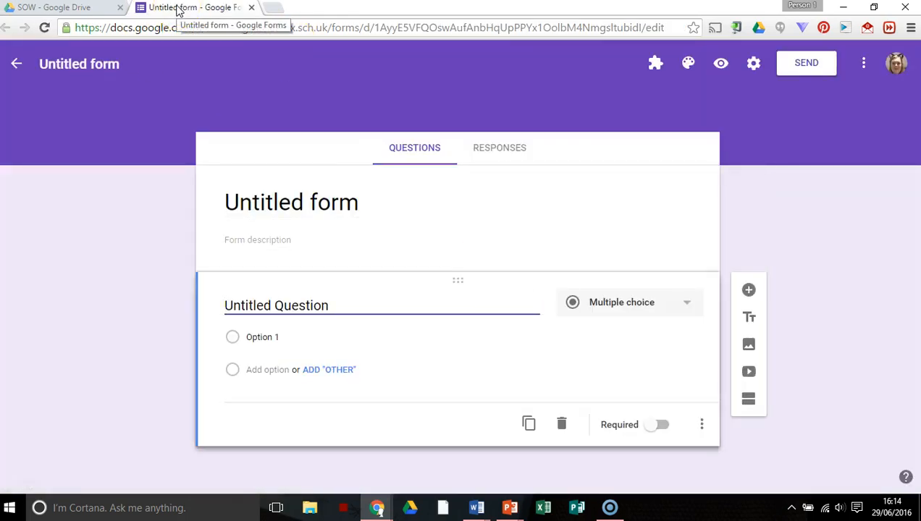
- Name the form "Islam - The life of Muhammad" and use the same text as its title
left_click(109, 61)
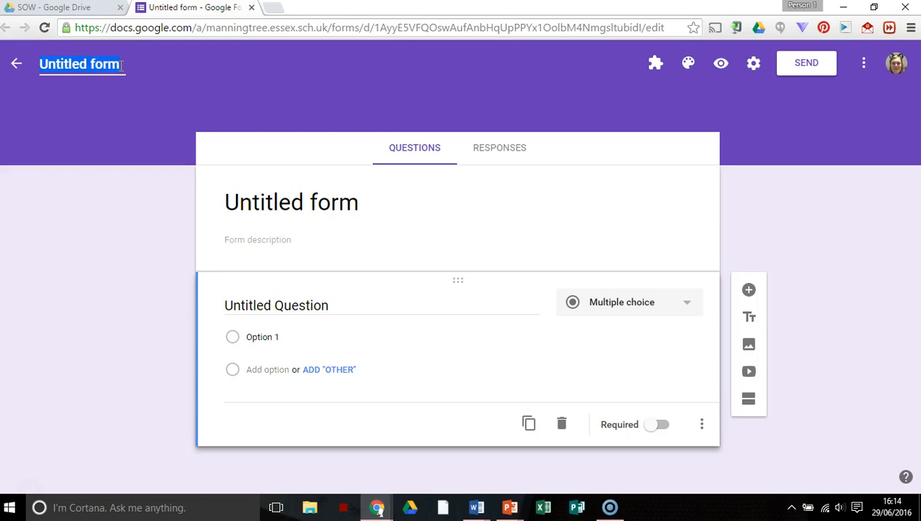
type("Islam")
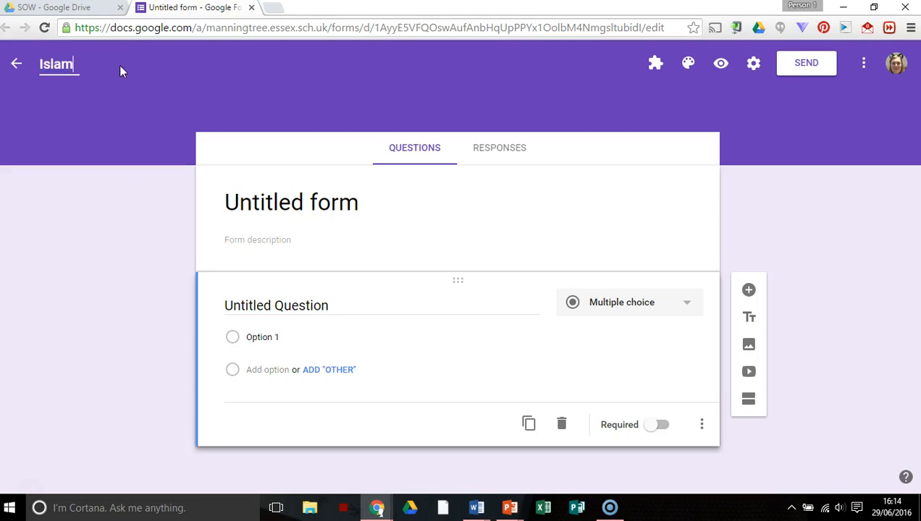
type(" - The life of Mu")
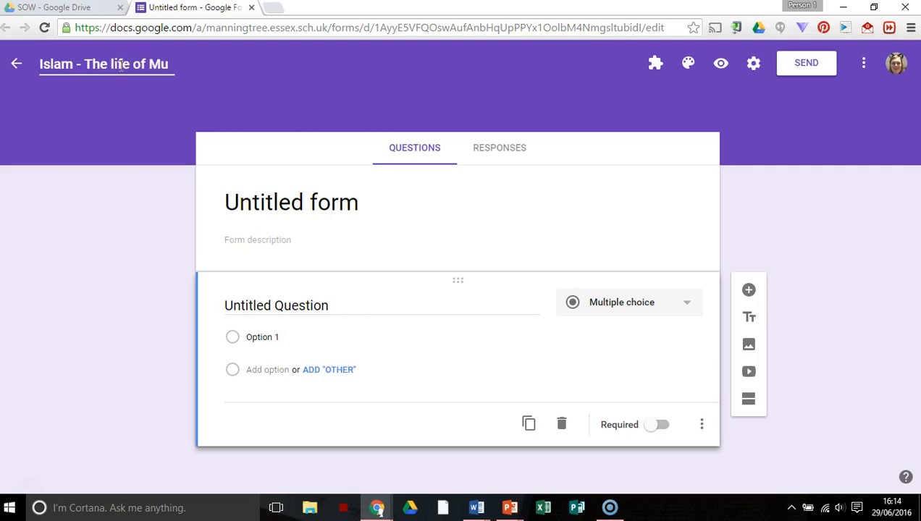
type("hammad")
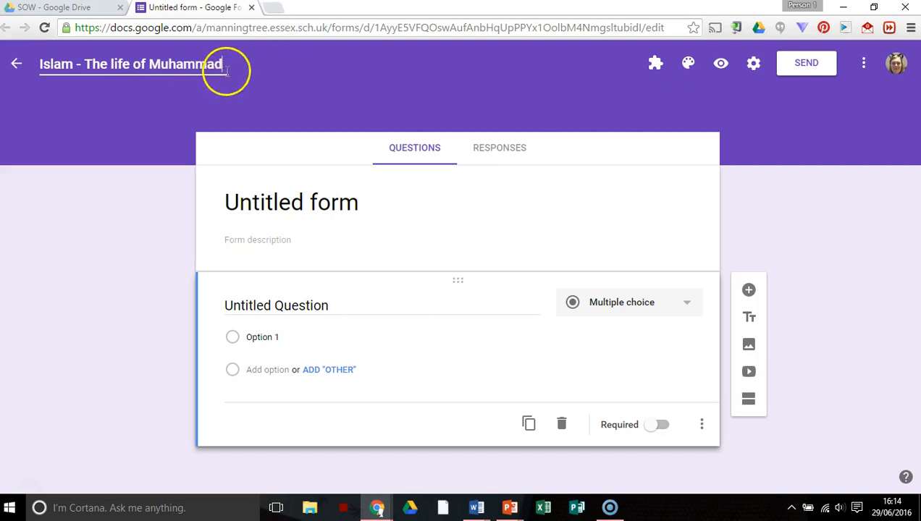
left_click(385, 206)
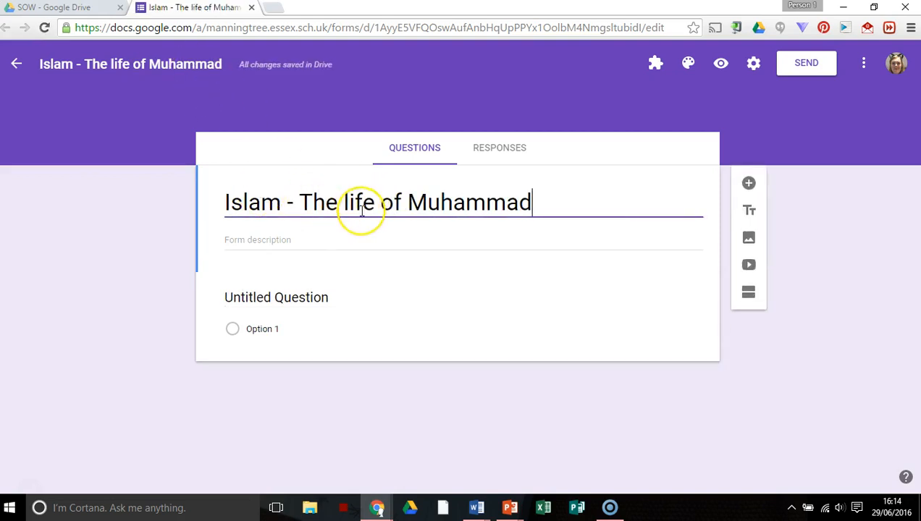
left_click(531, 94)
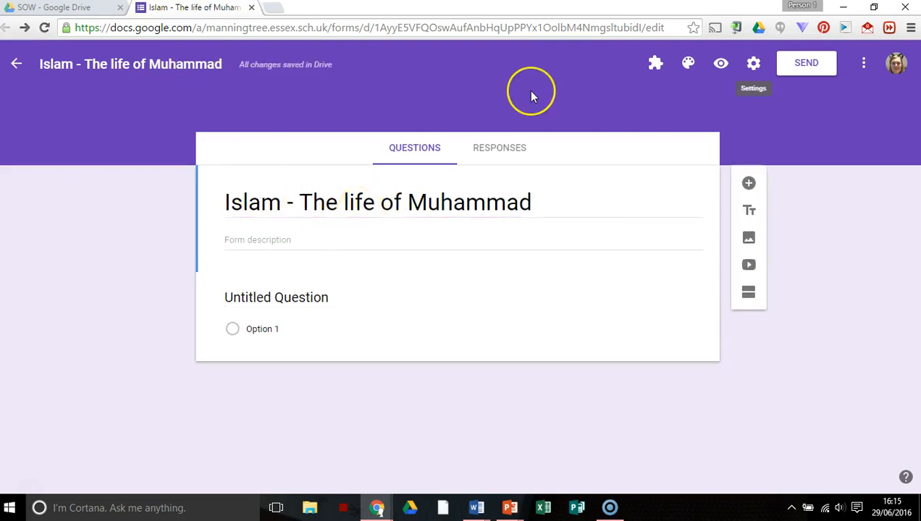
- Turn off the form's sign-in restriction to Manningtree High School users
left_click(753, 64)
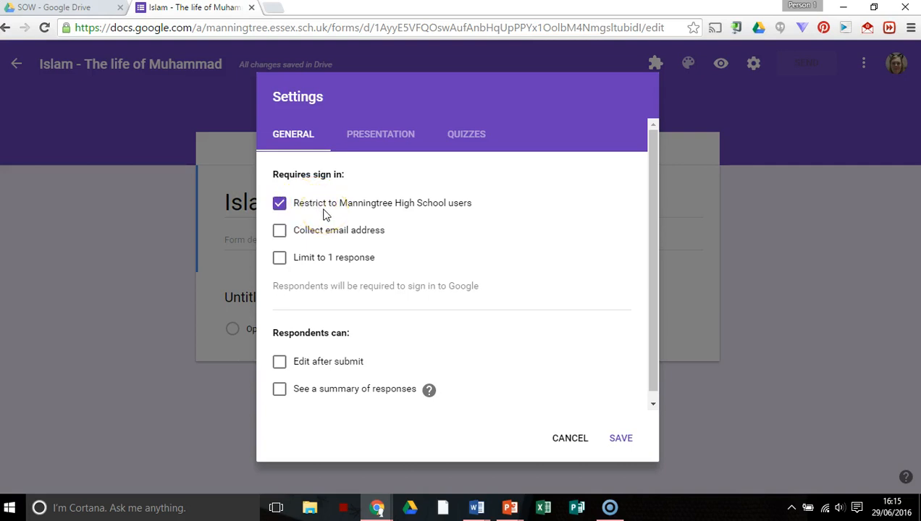
left_click(281, 205)
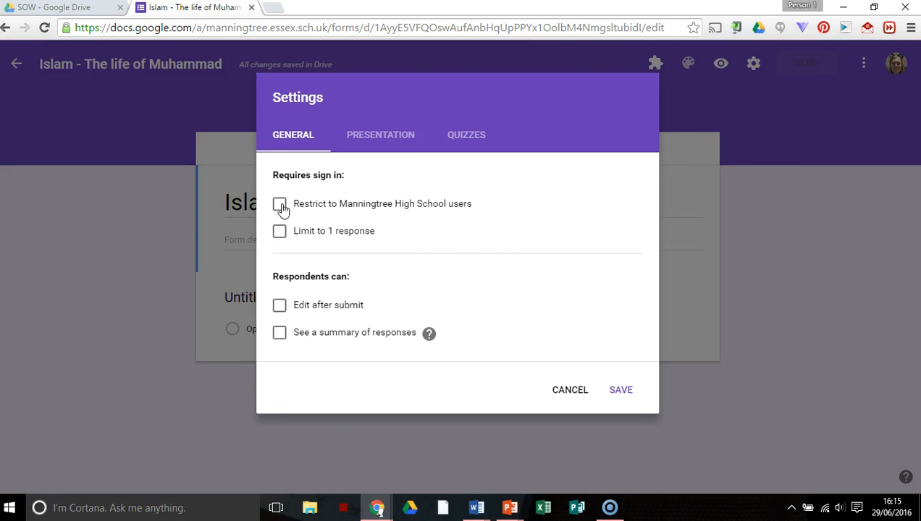
left_click(372, 233)
left_click(279, 232)
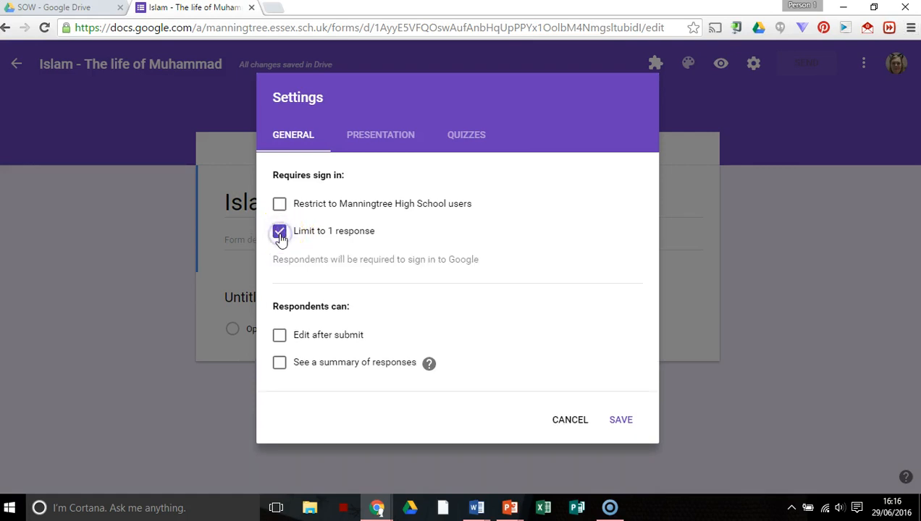
left_click(279, 233)
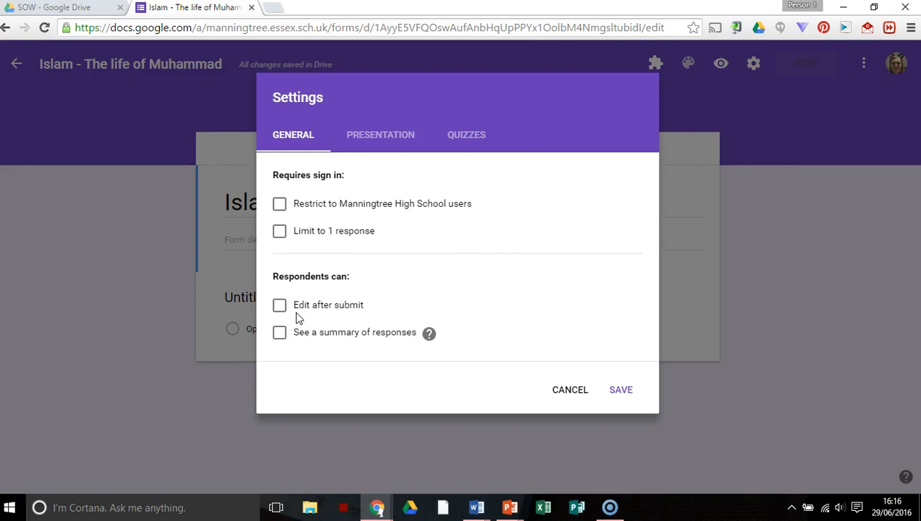
left_click(281, 338)
left_click(281, 336)
- Make the form a quiz with grades released immediately after each submission, and review what respondents can see
left_click(468, 136)
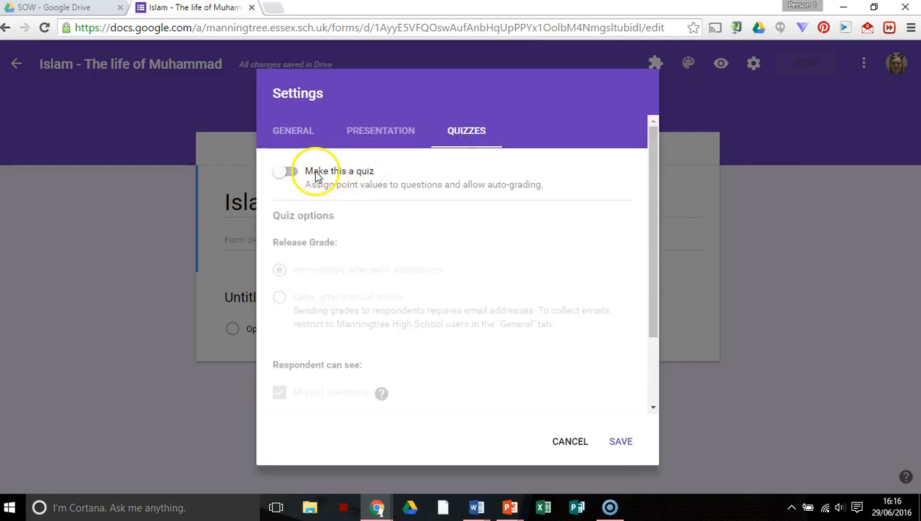
left_click(292, 175)
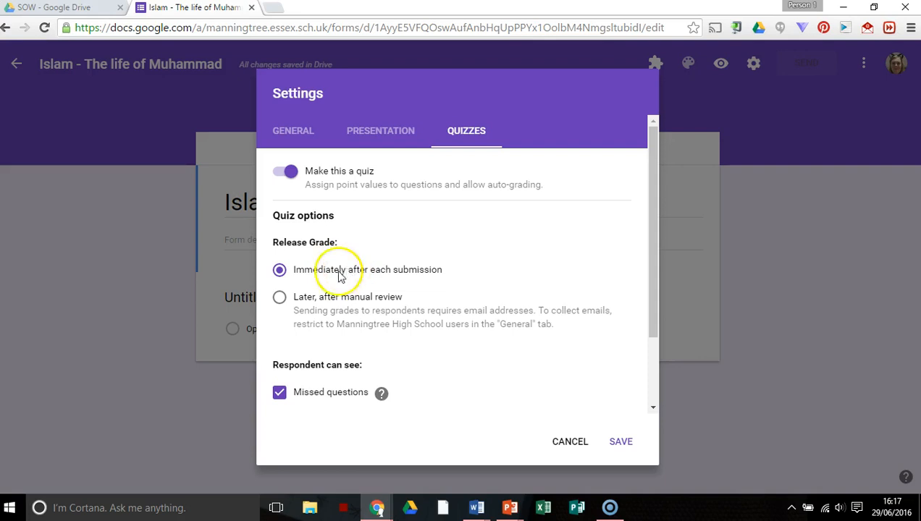
left_click(280, 298)
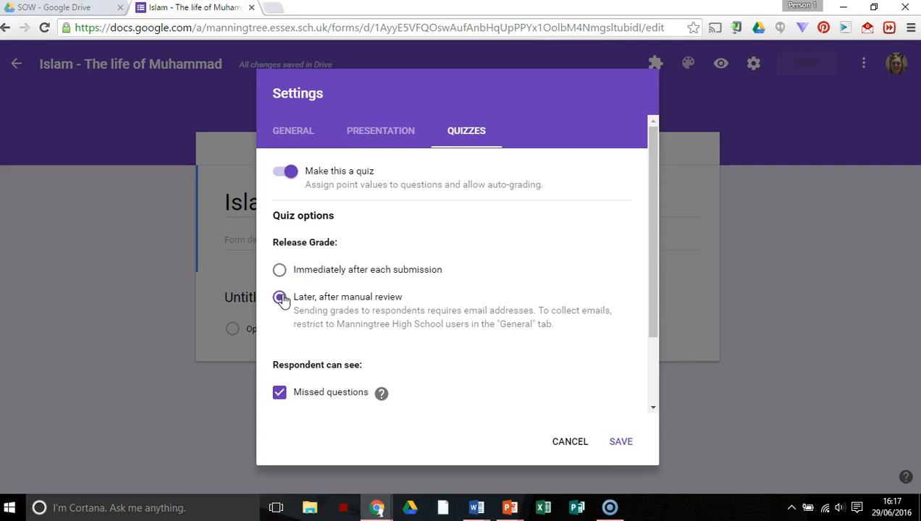
left_click(279, 270)
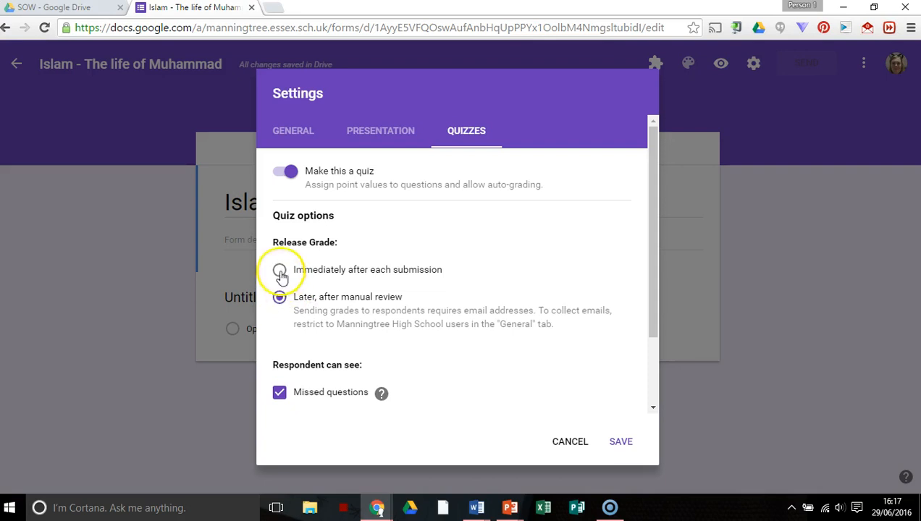
left_click_drag(653, 290, 657, 363)
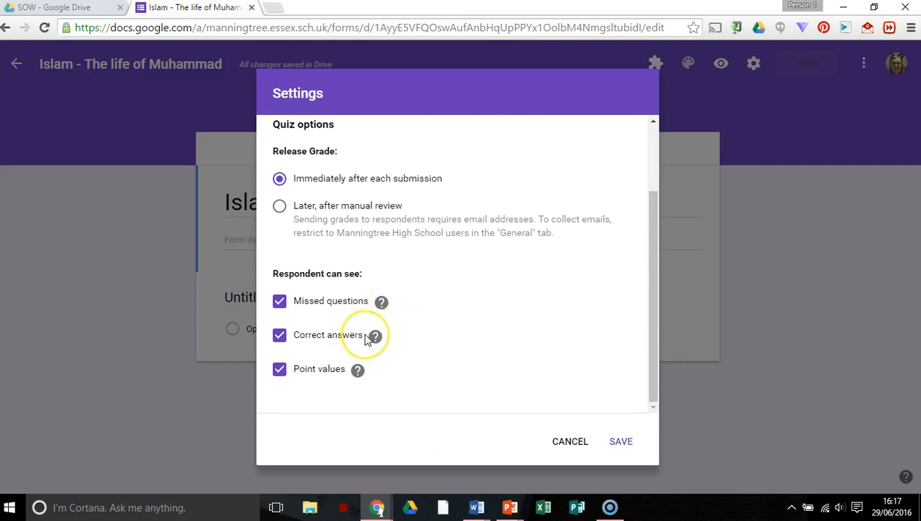
mouse_move(367, 340)
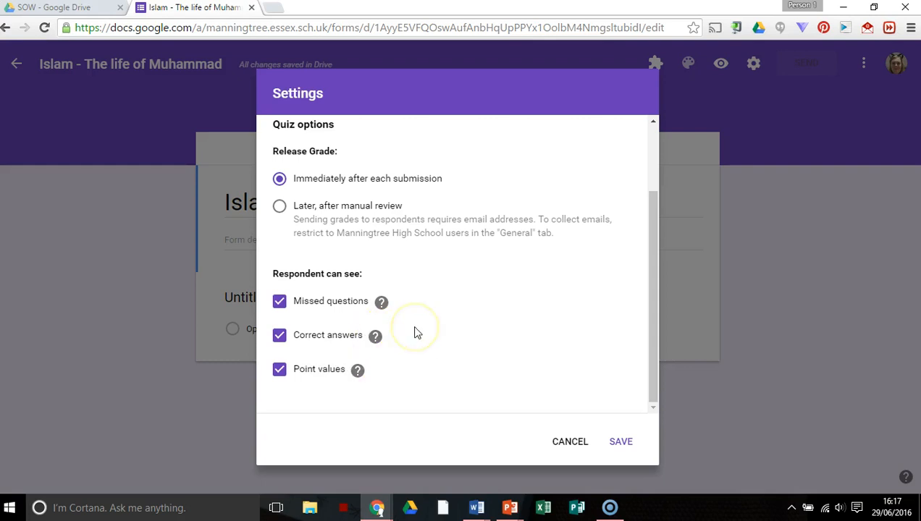
mouse_move(344, 372)
- Show a link to submit another response, set the confirmation message to "Well done!" and save the form settings
scroll(333, 378, "up", 3)
left_click(390, 128)
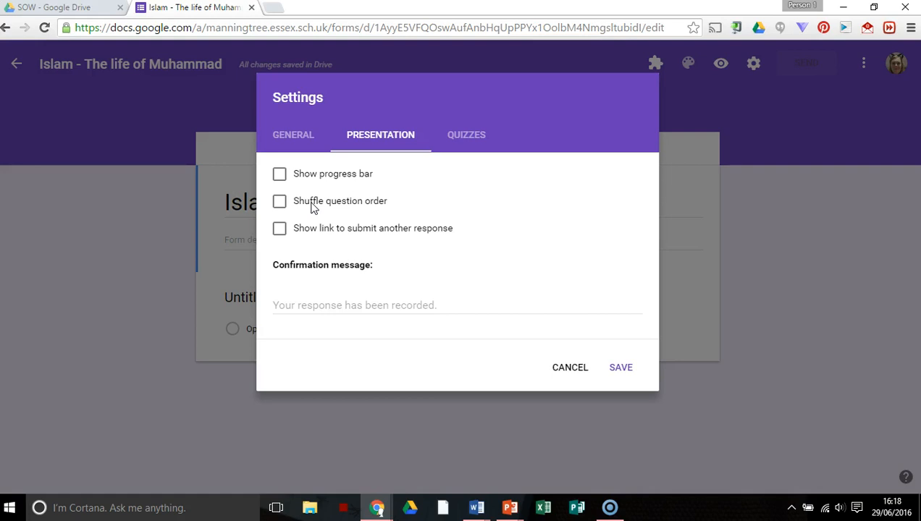
left_click(281, 233)
left_click(430, 305)
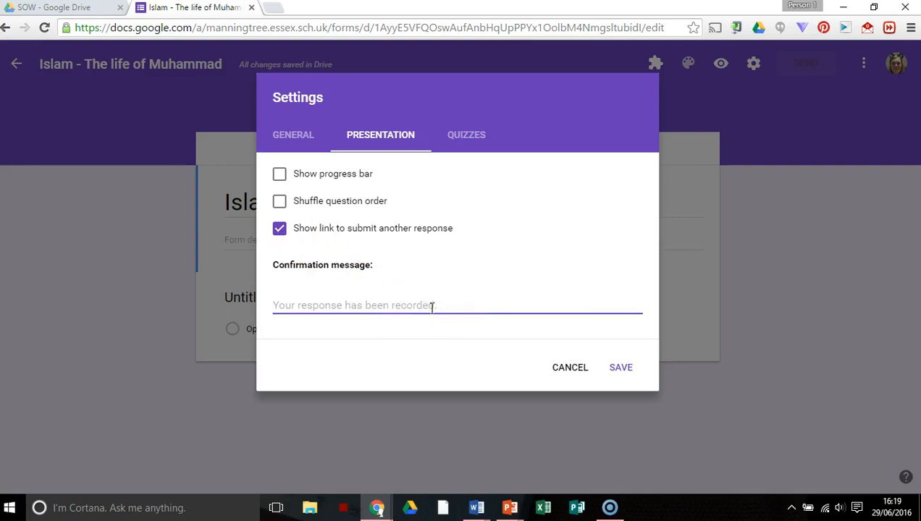
type("Well done!")
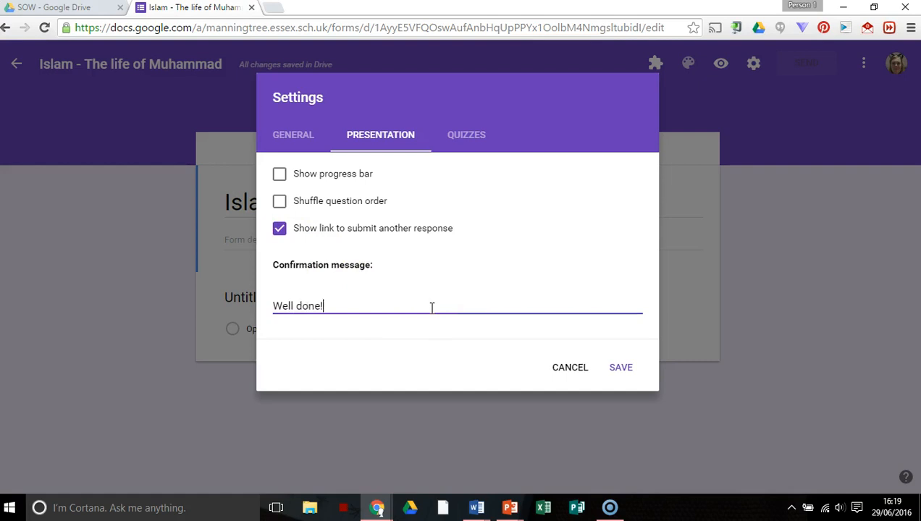
left_click(605, 352)
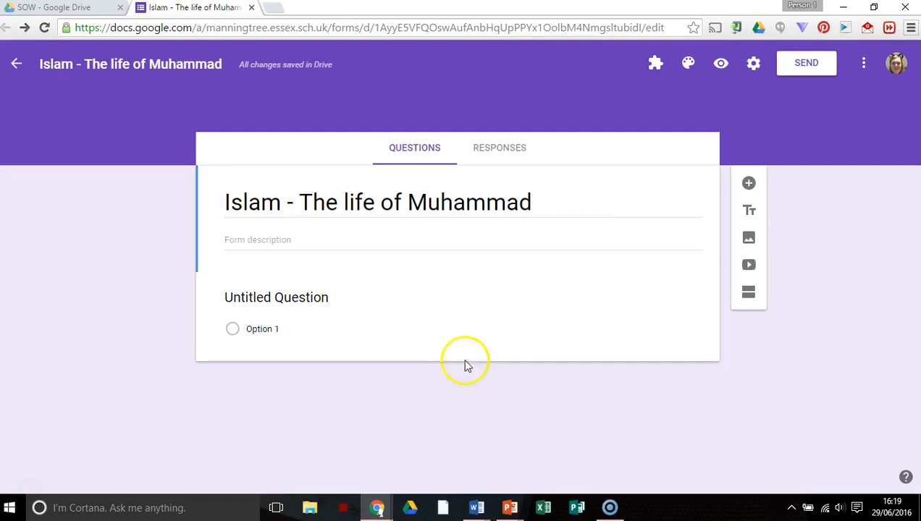
- Check the SOW folder in Drive for the saved form and return to the form editor
mouse_move(268, 73)
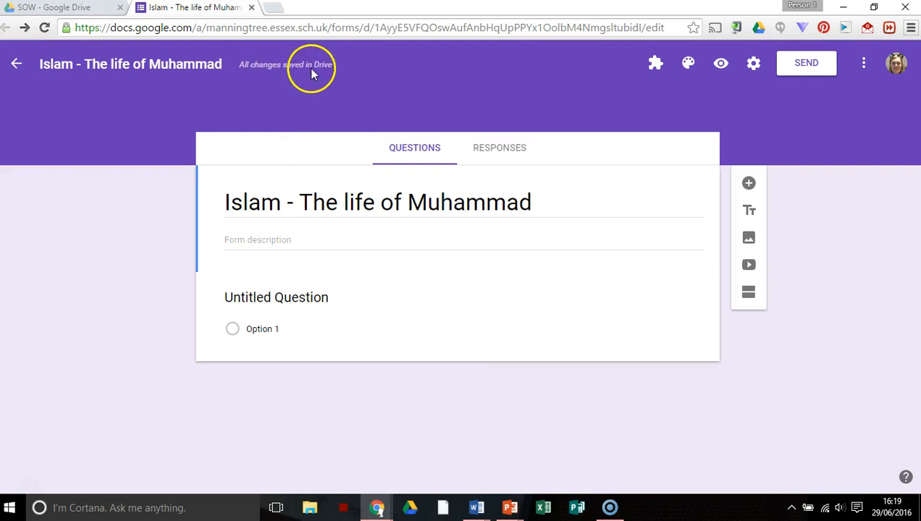
left_click(86, 13)
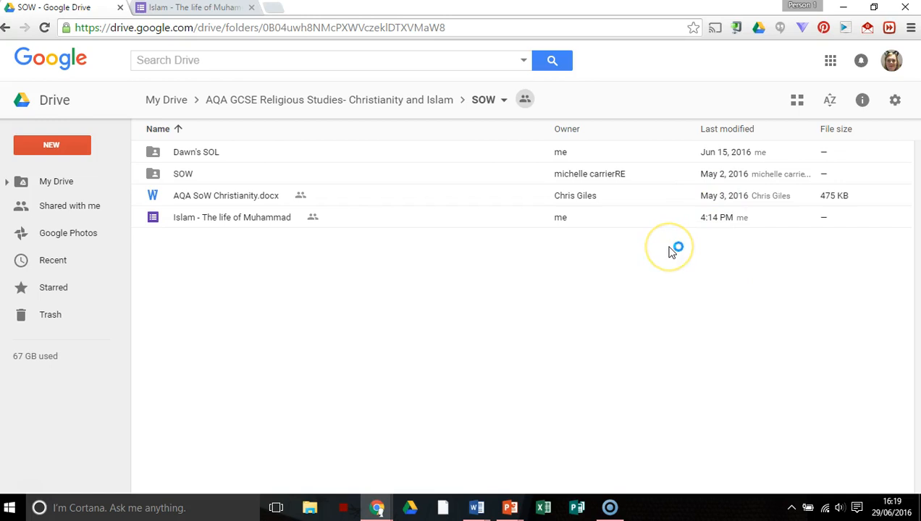
left_click(204, 8)
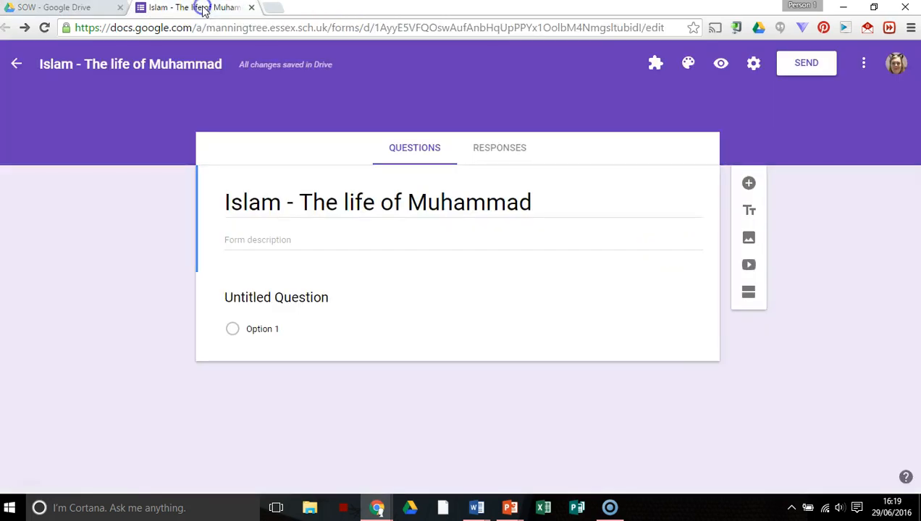